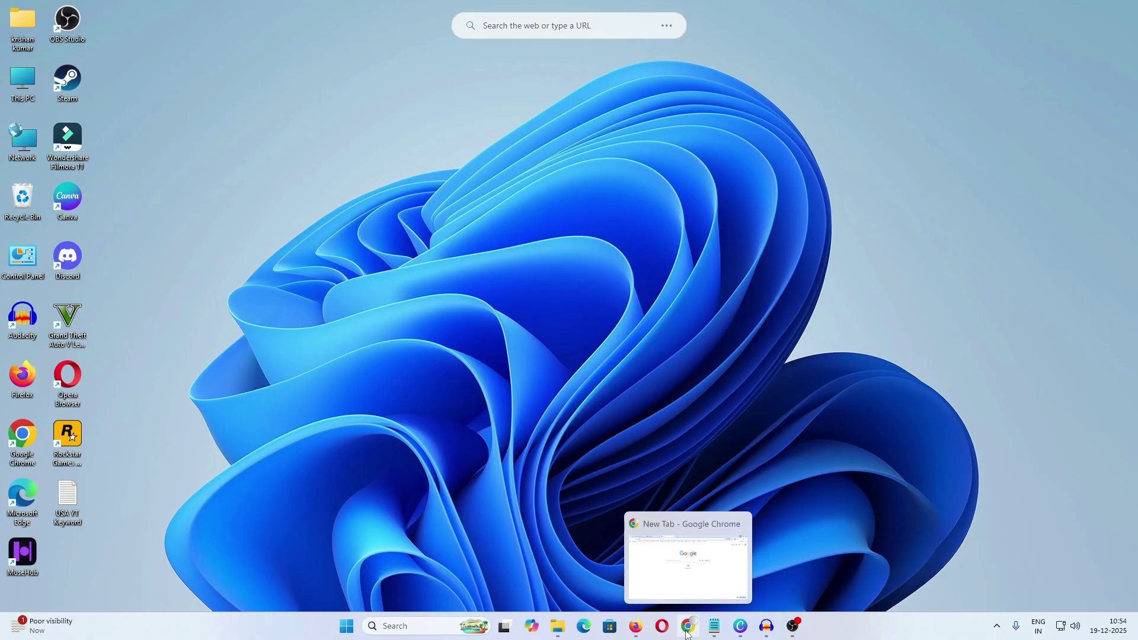
click(686, 633)
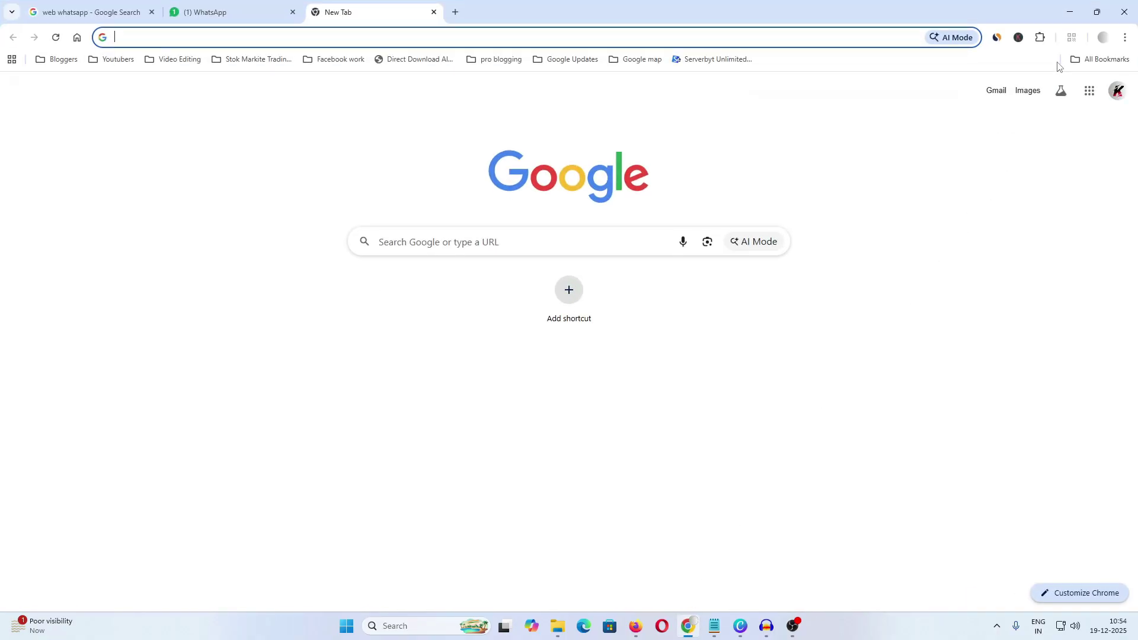
click(1069, 12)
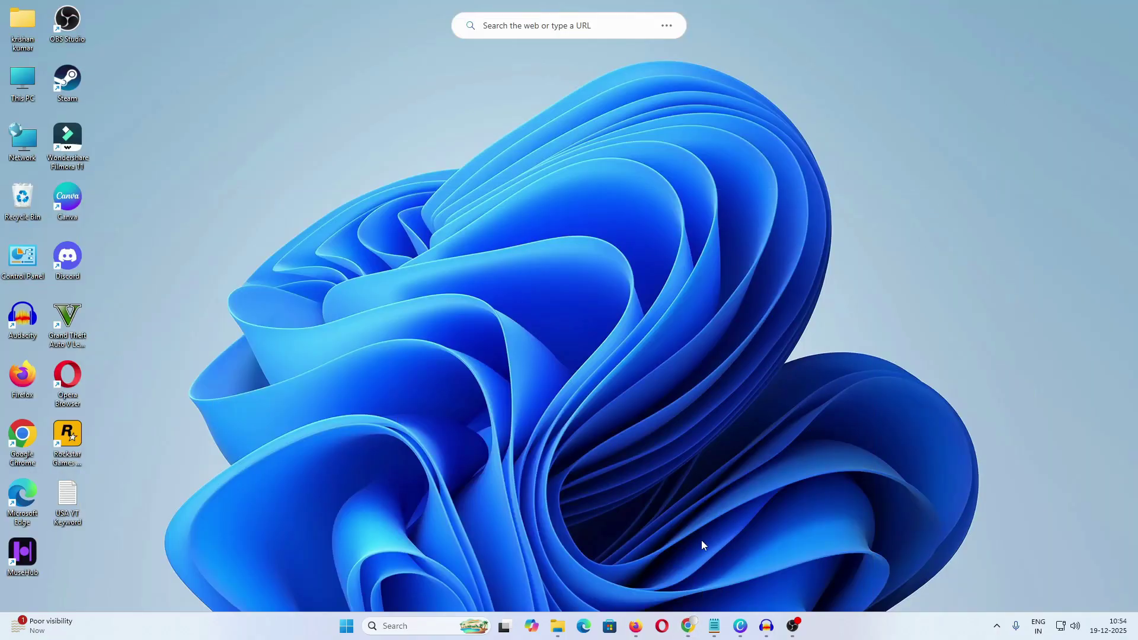
click(584, 627)
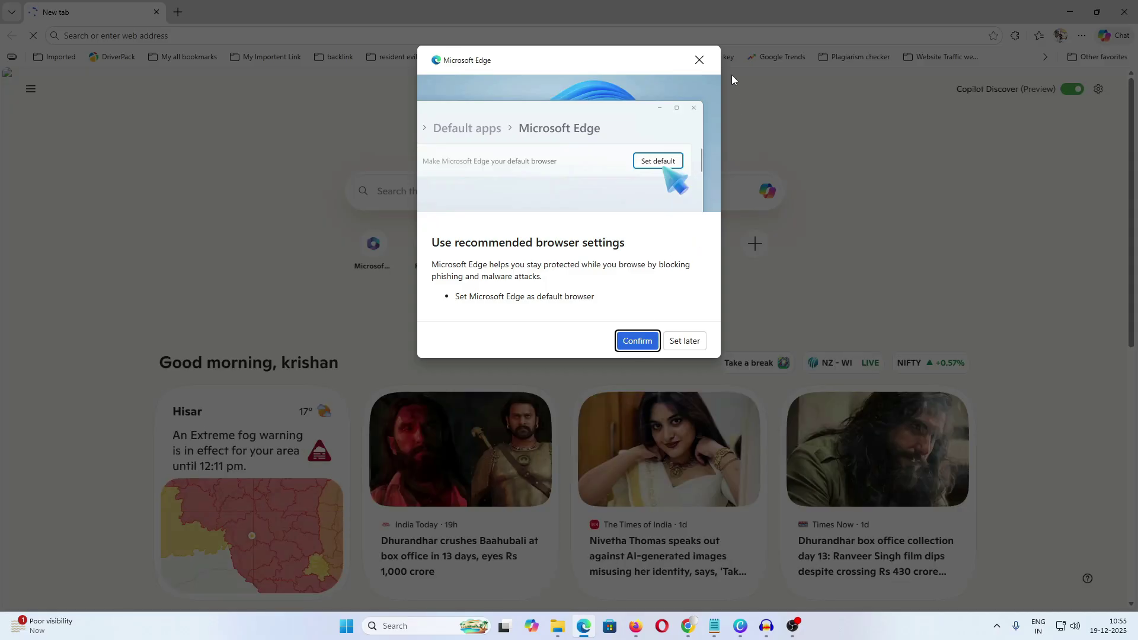
click(699, 60)
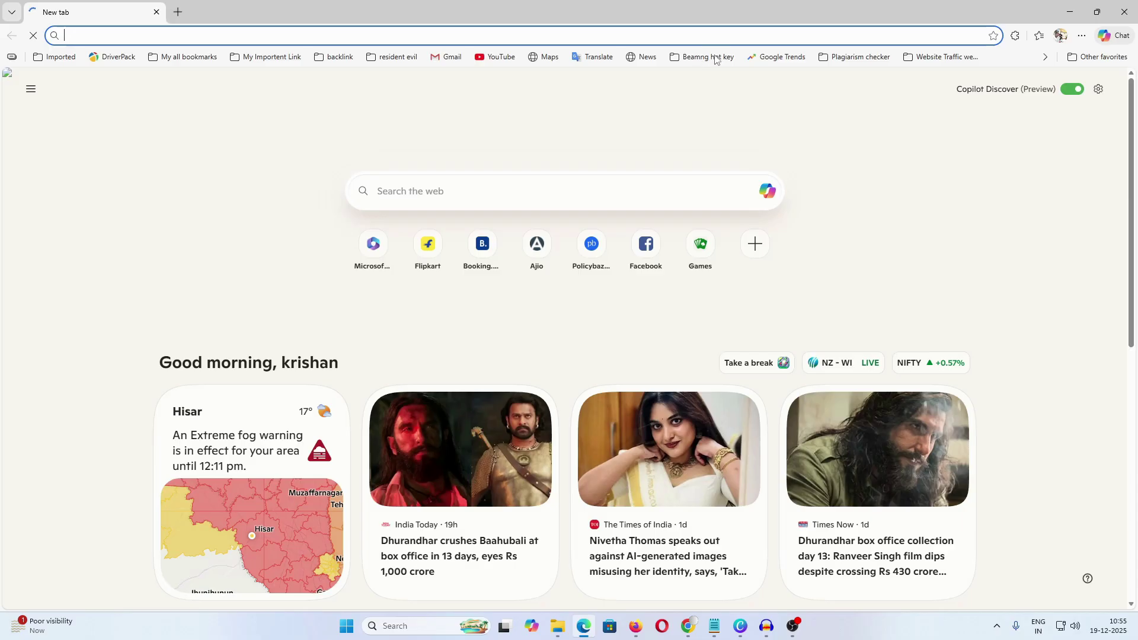
click(1070, 12)
Step: Switch to Google Chrome and search the web for "google translate"
click(689, 627)
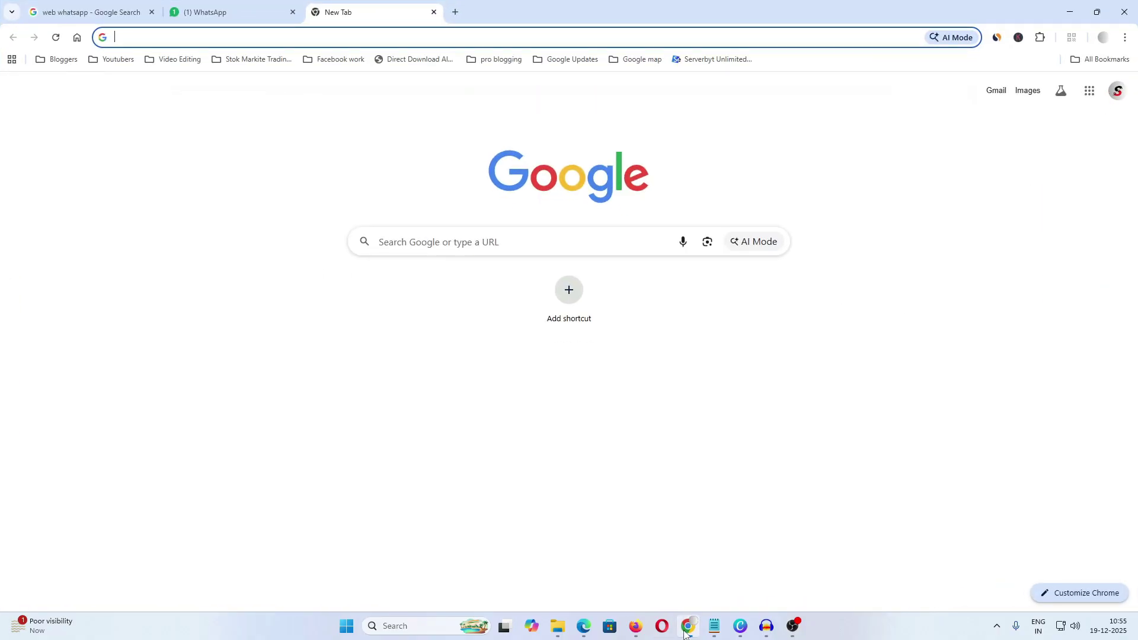
text(gooo)
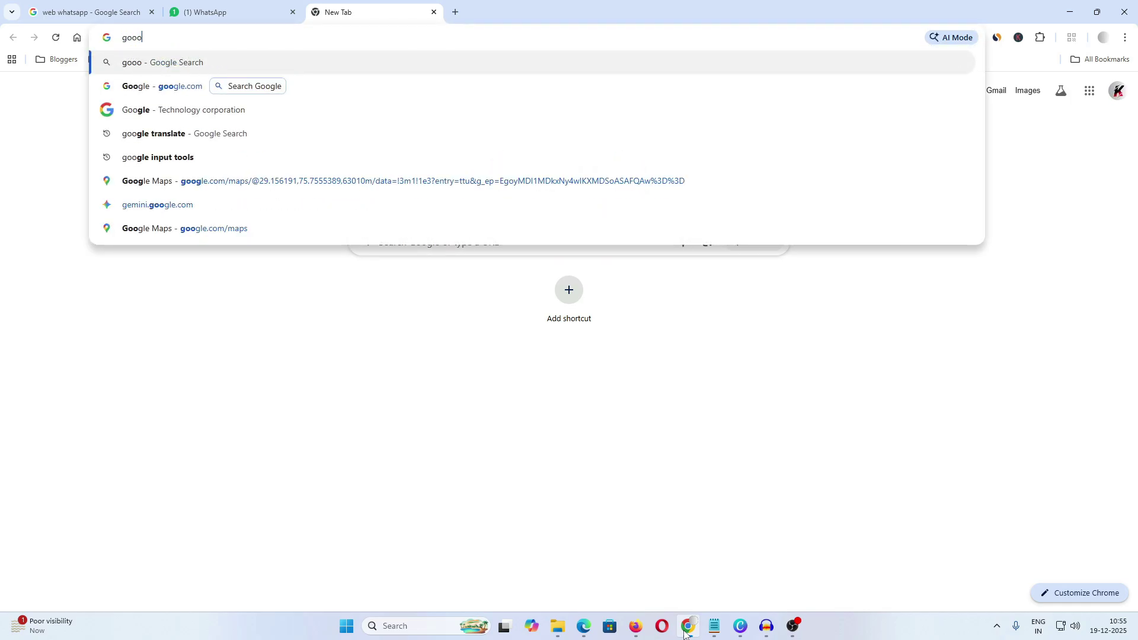
key(BackSpace)
text(g)
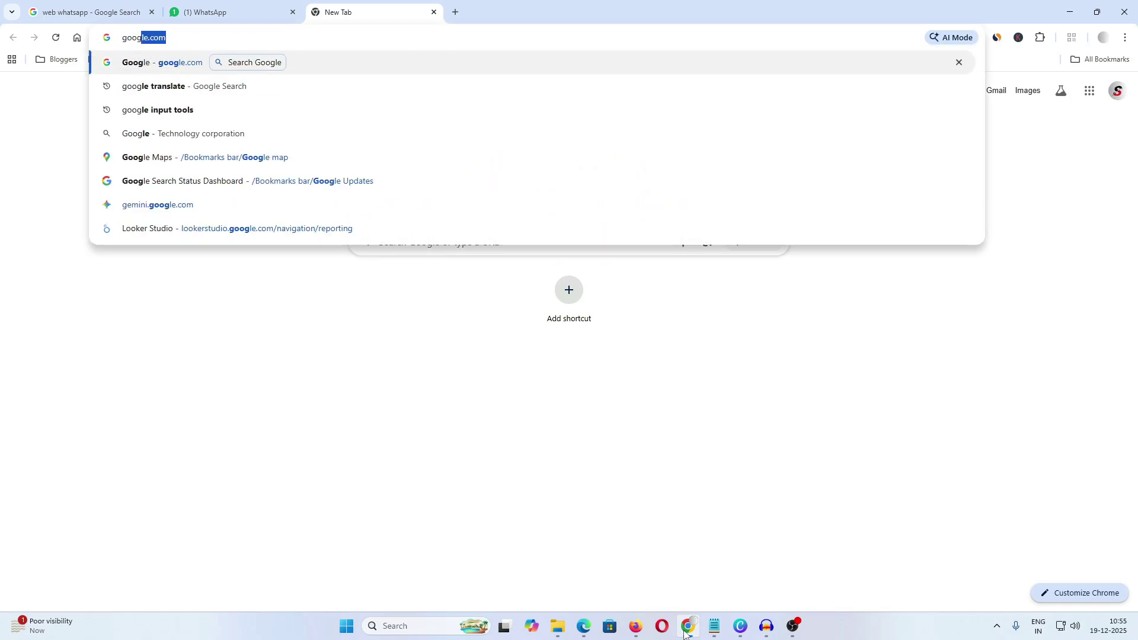
text(le)
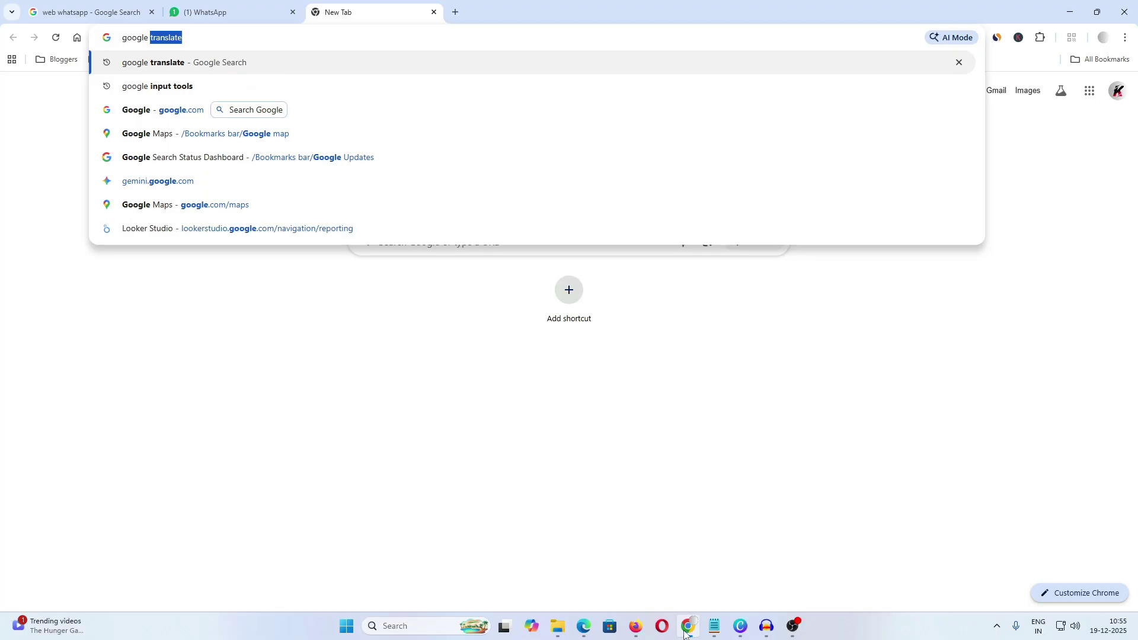
text(translate)
key(Return)
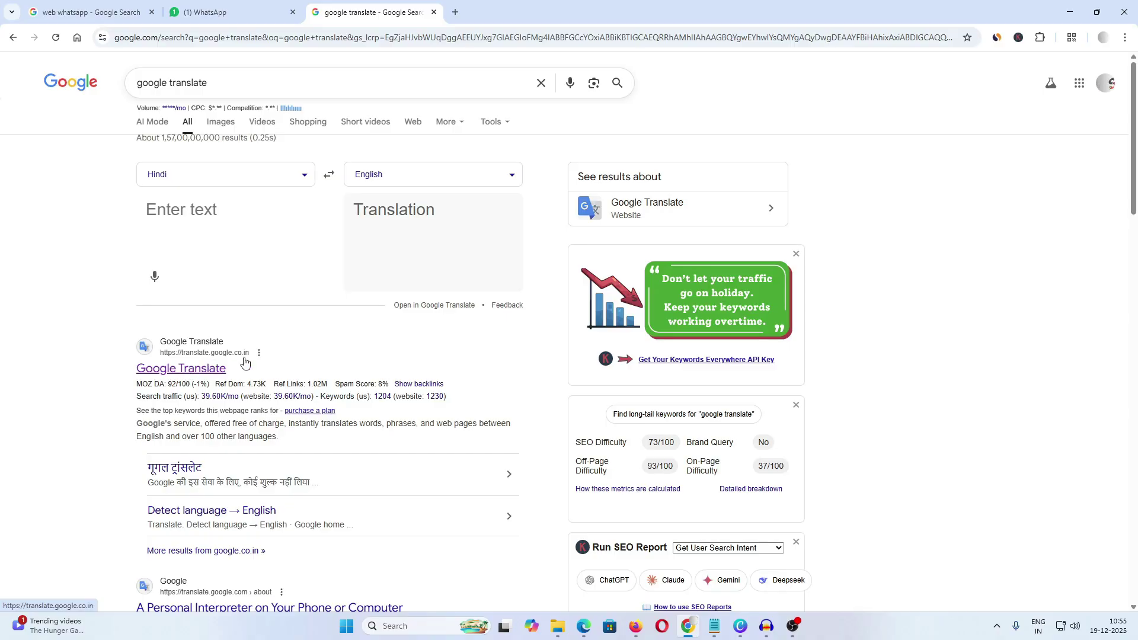
Step: Open the Google Translate search result in a new browser tab and switch to that tab
right_click(181, 370)
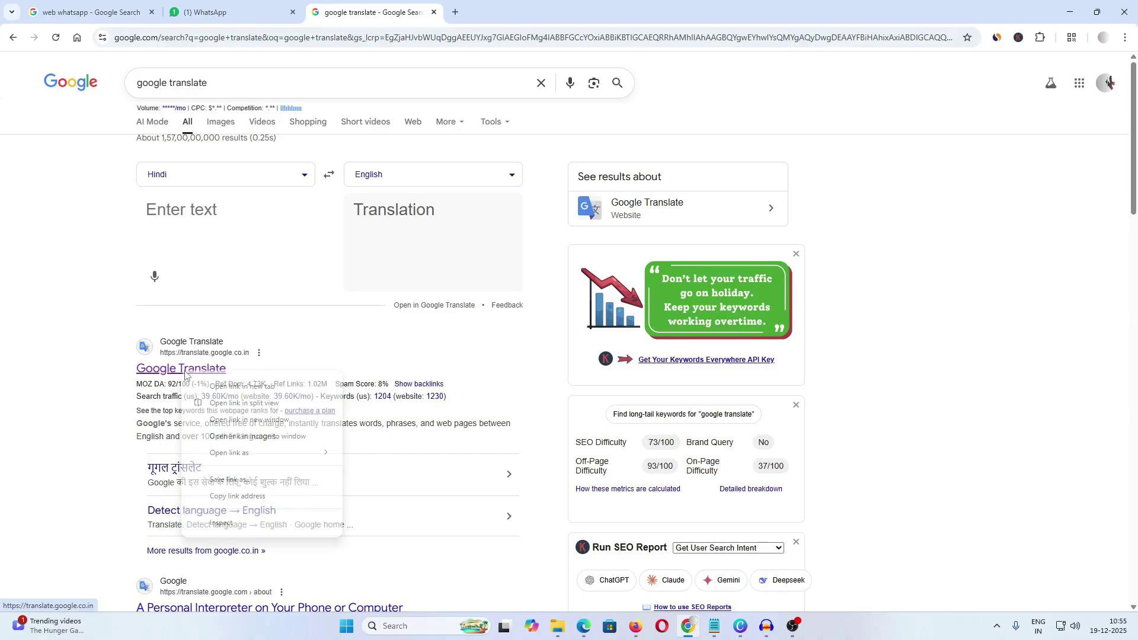
click(222, 386)
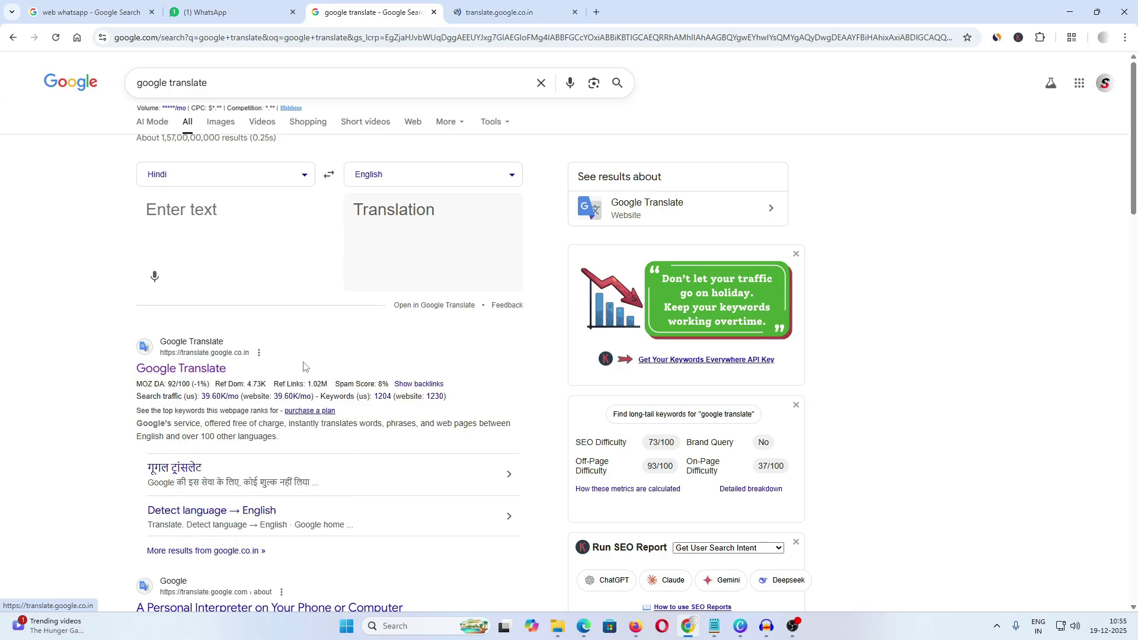
click(478, 17)
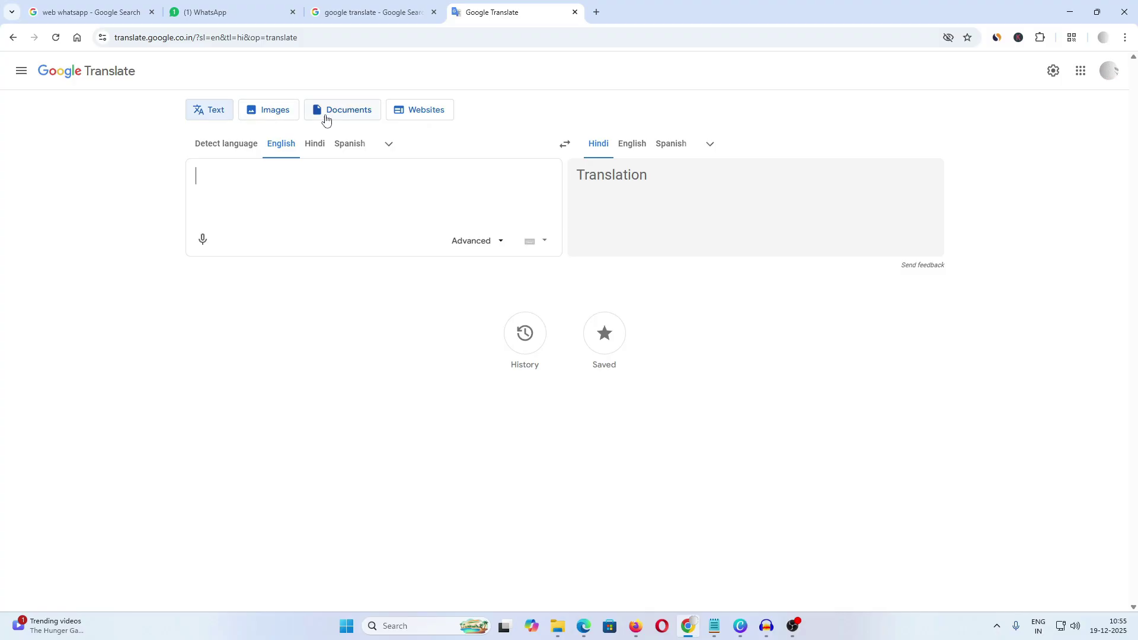
Step: View the website, document and image translation modes, and return to text translation
click(416, 115)
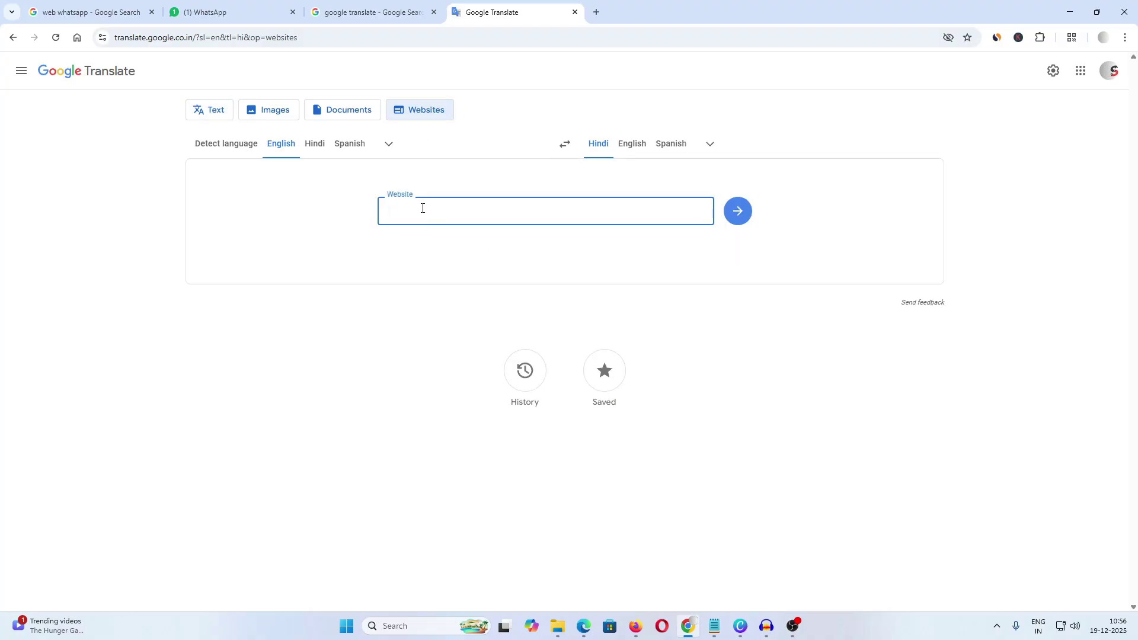
click(344, 114)
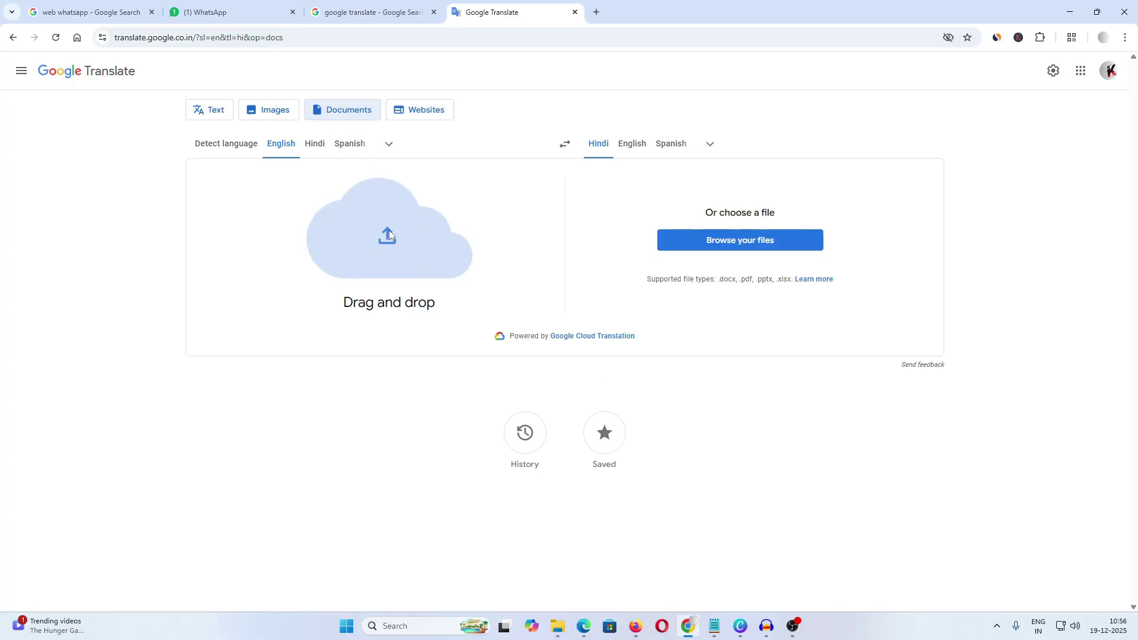
click(277, 112)
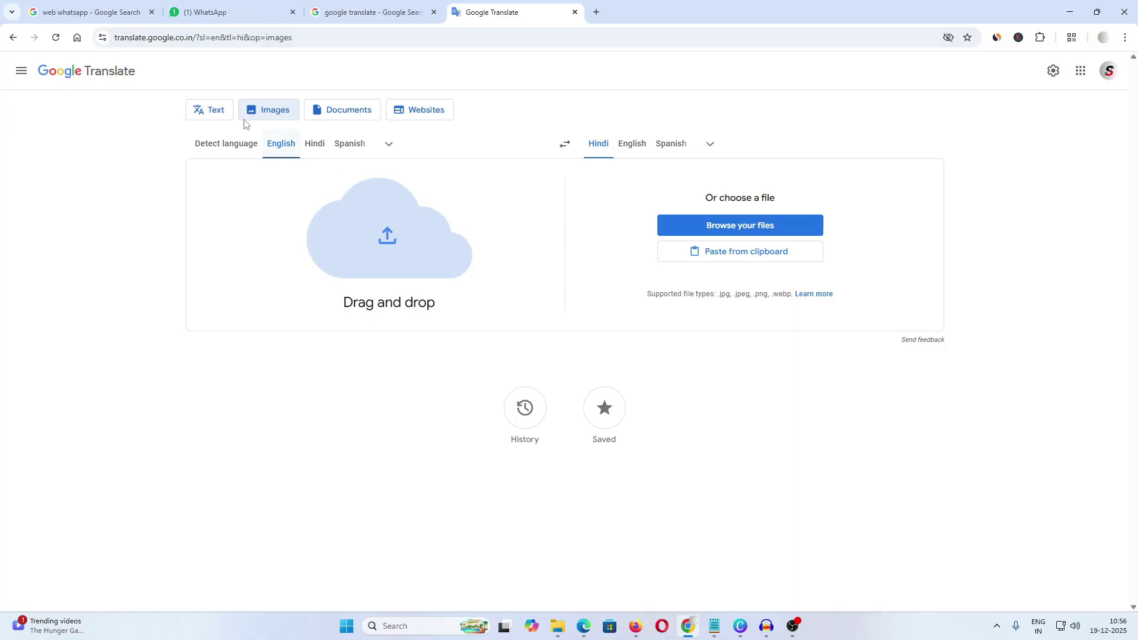
click(213, 116)
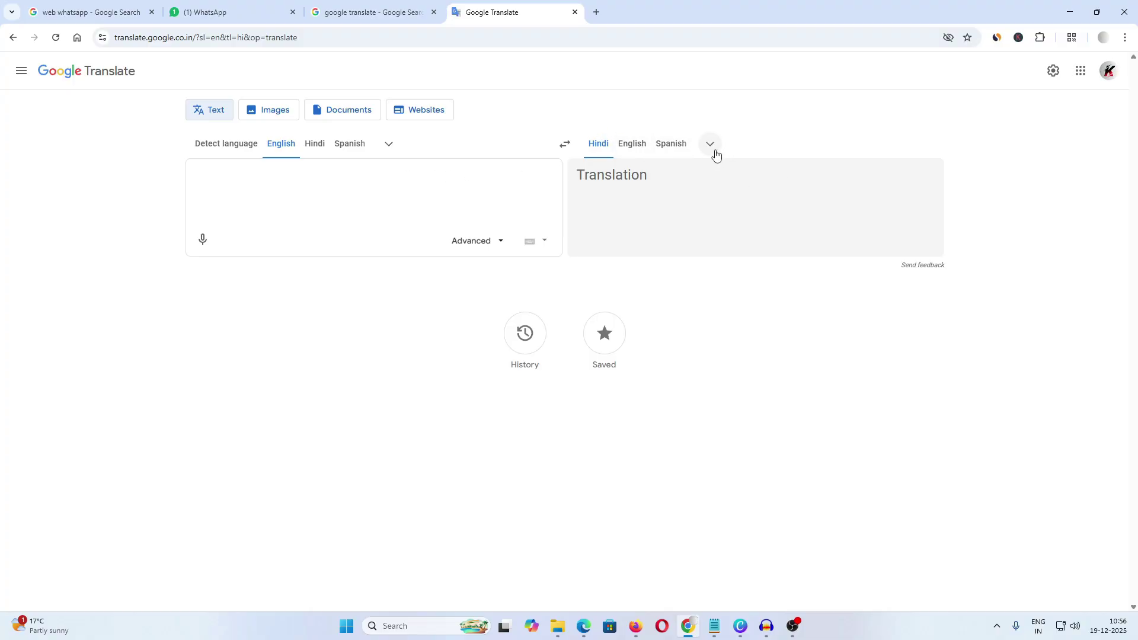
Step: Enter "how are you" as the English source text for translation into Hindi
text(how)
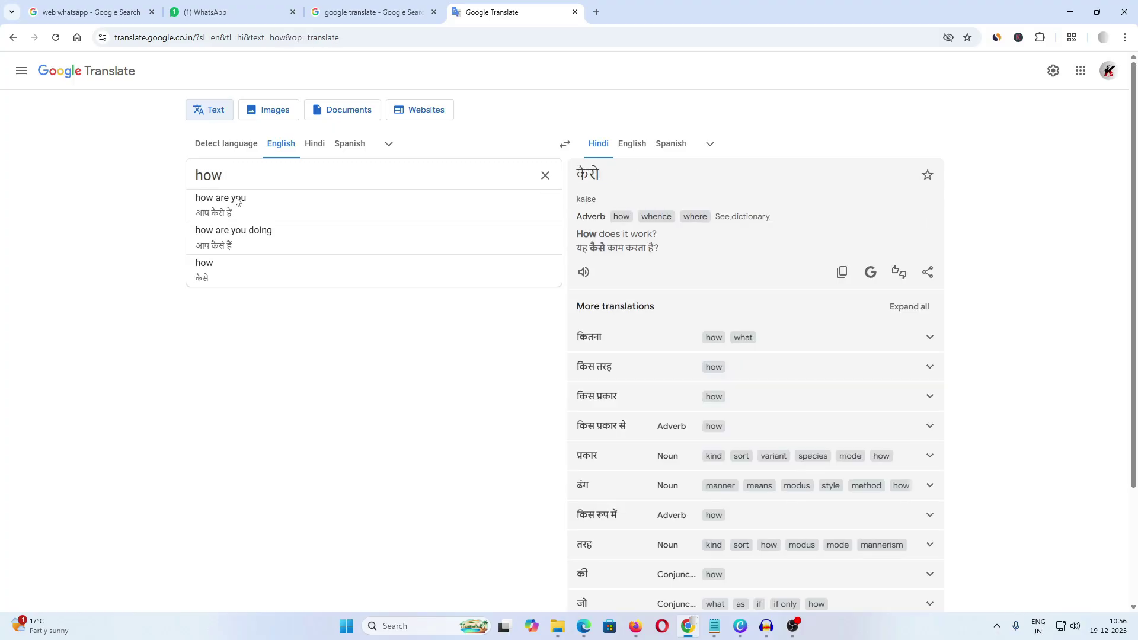
text( arte)
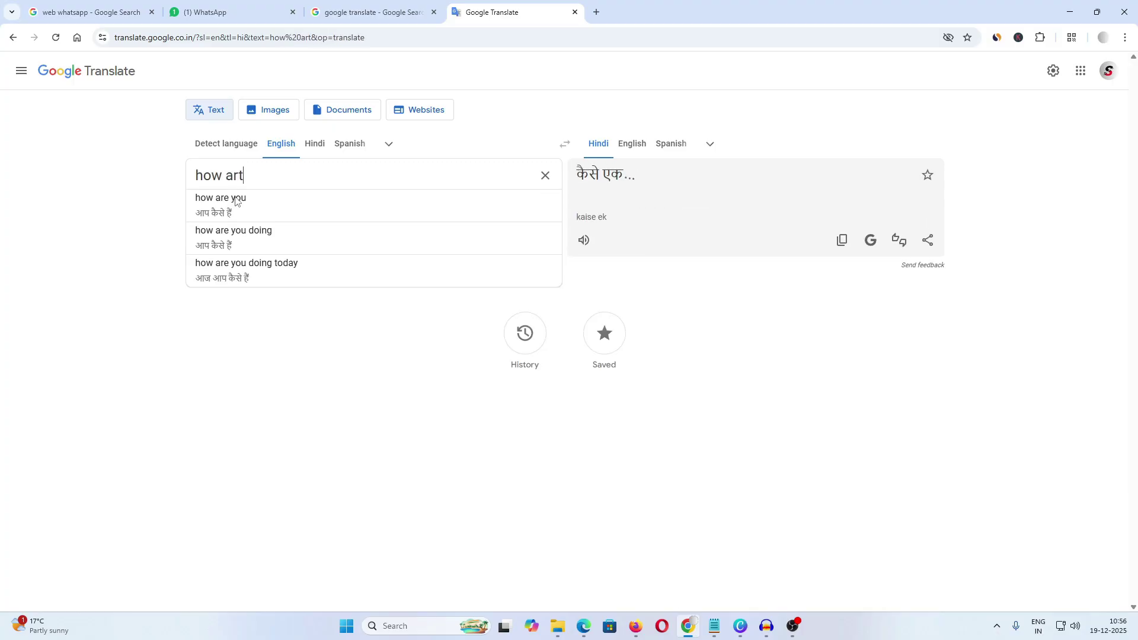
key(BackSpace)
key(BackSpace)
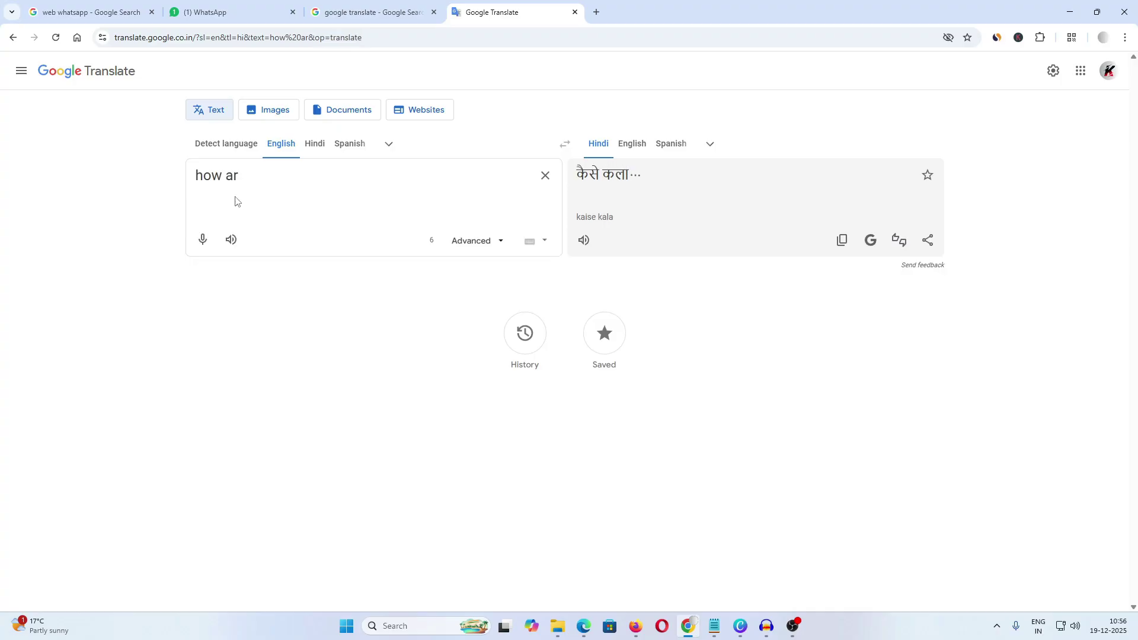
text(e)
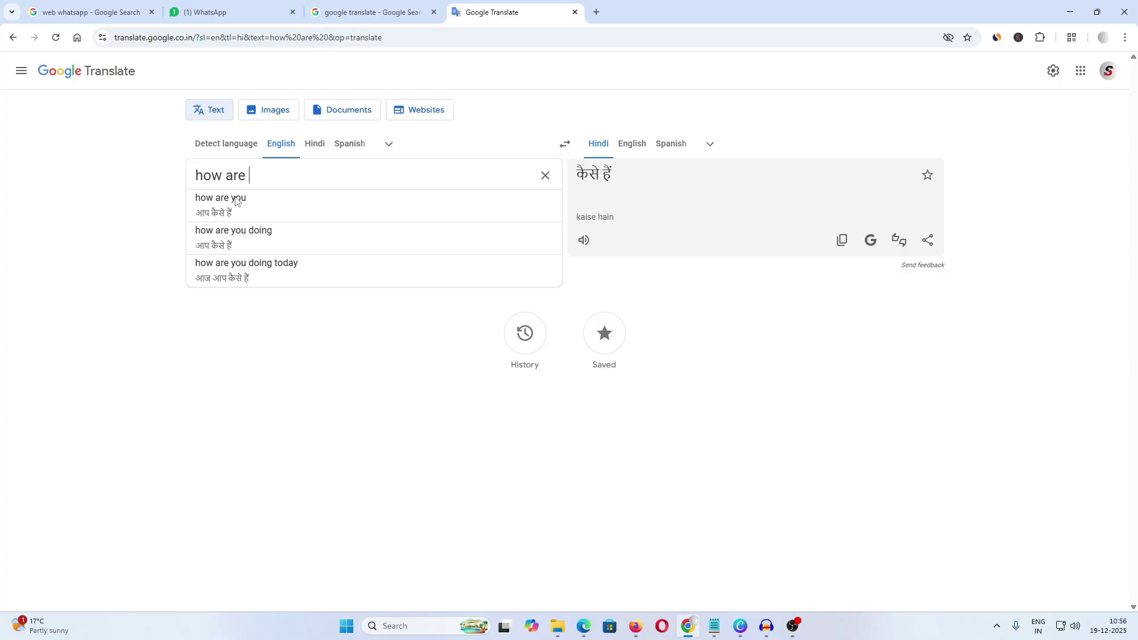
text( you)
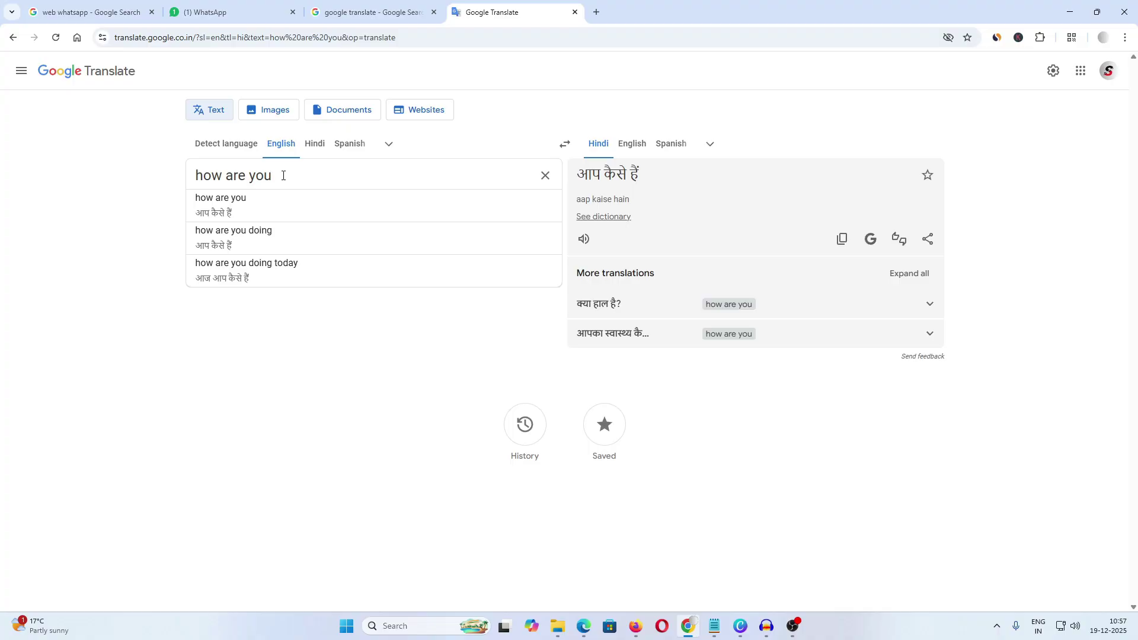
Step: Try Spanish as the source language for the phrase, and set it back to English
click(346, 145)
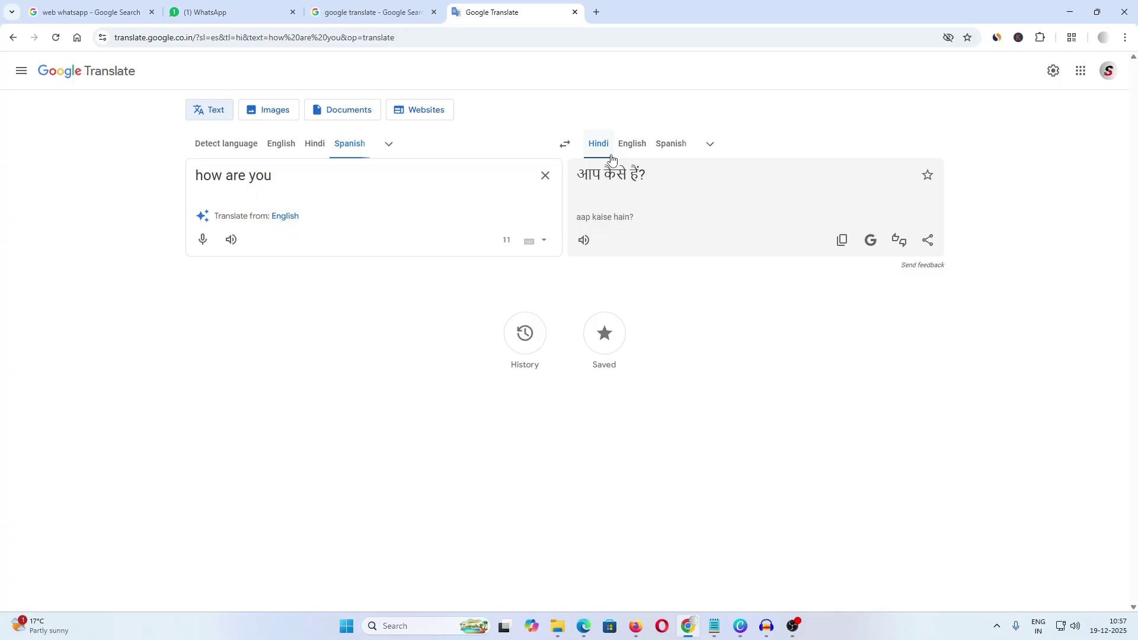
click(280, 145)
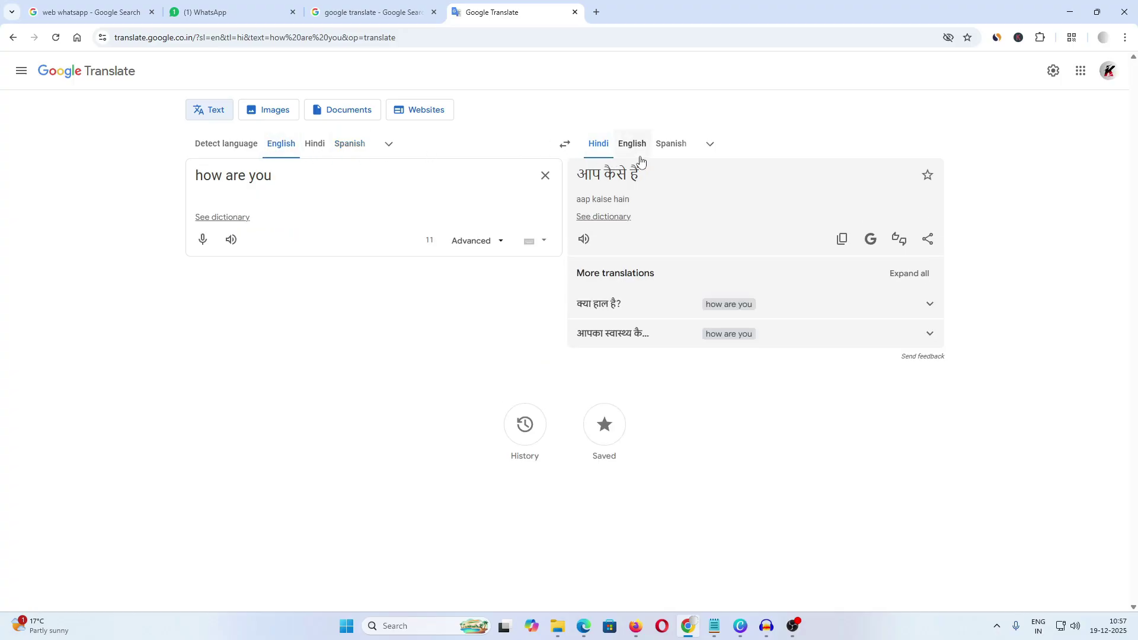
click(347, 146)
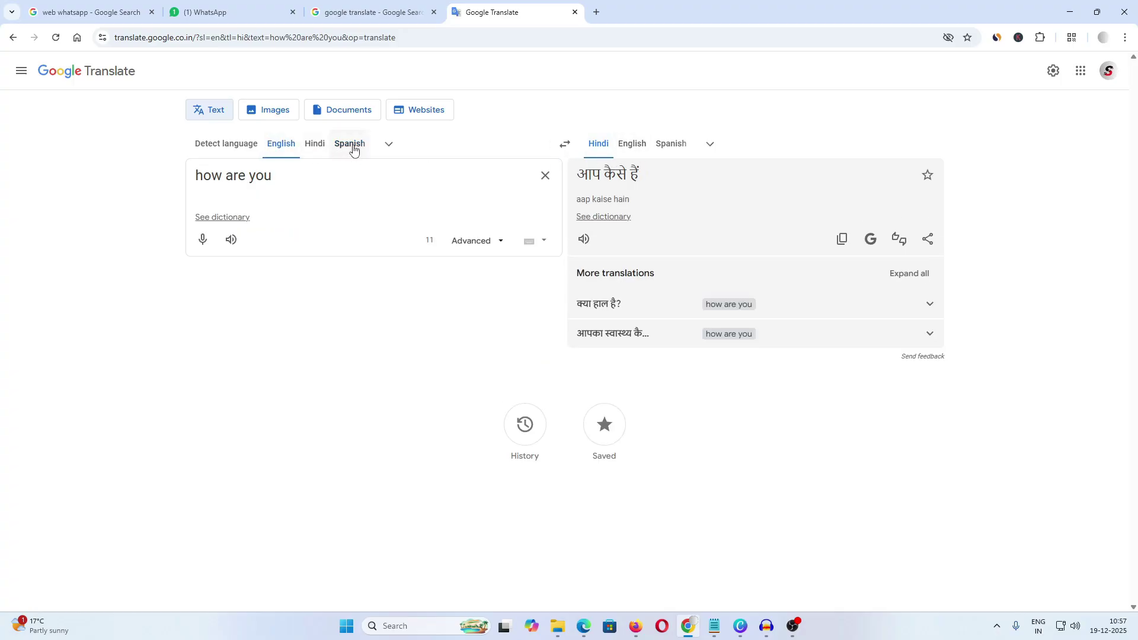
drag(312, 178, 168, 181)
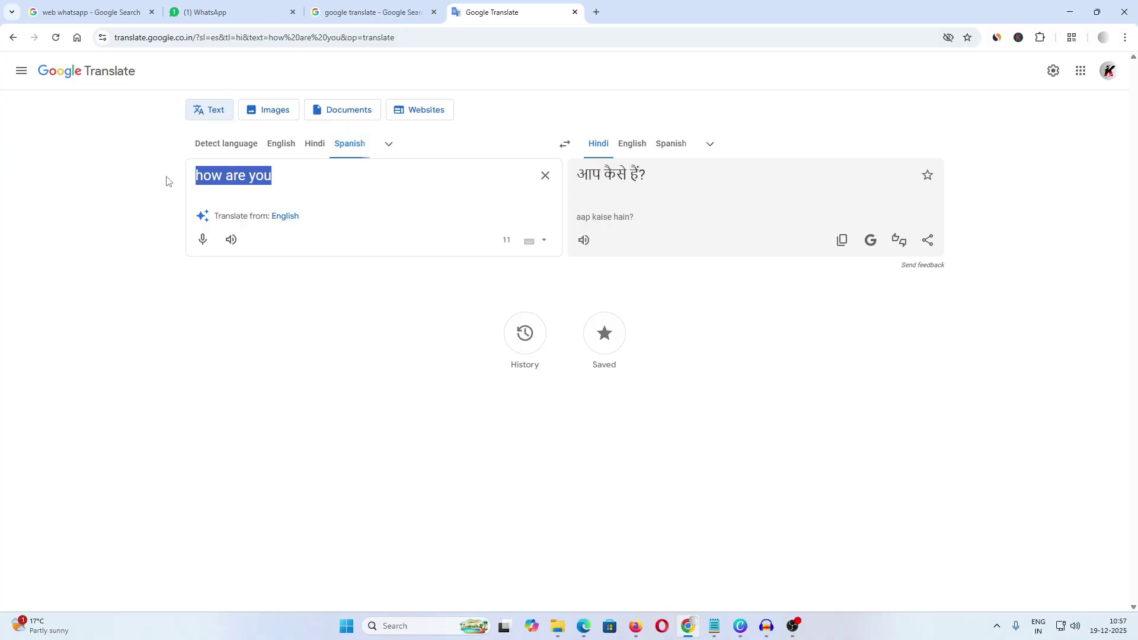
click(280, 144)
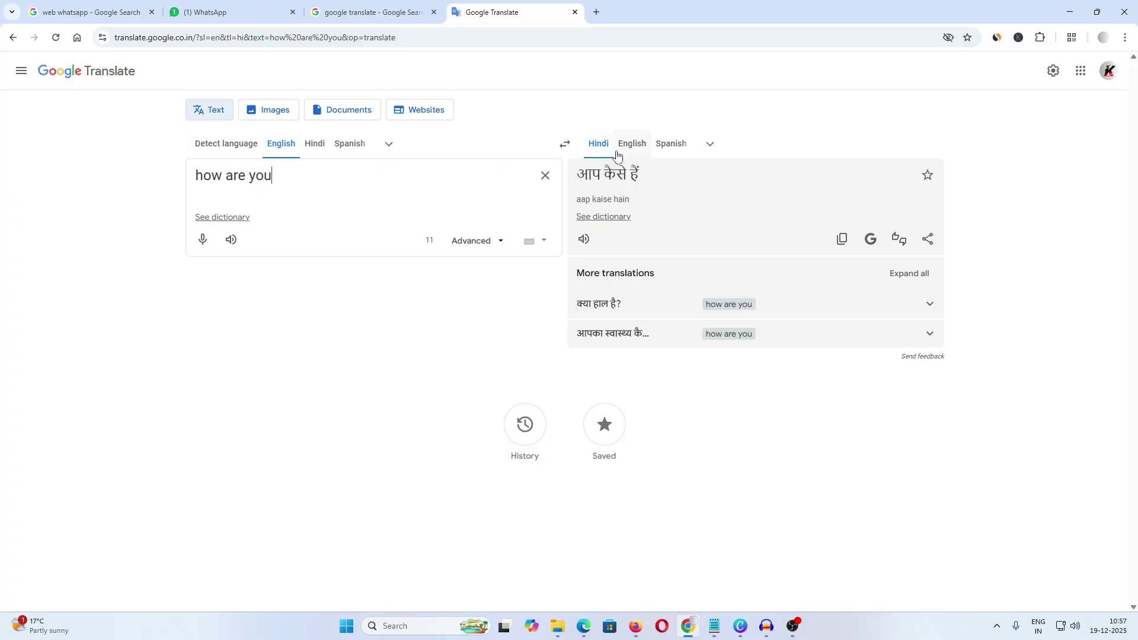
Step: Browse the full list of target languages and choose Hindi
click(710, 148)
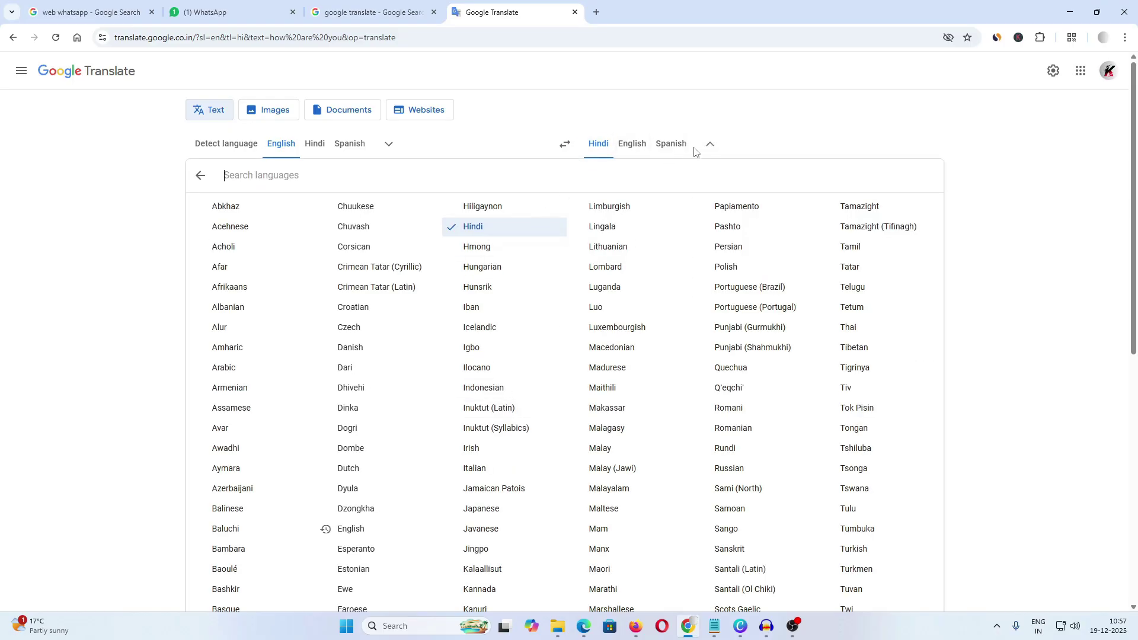
scroll(564, 424, down, 8)
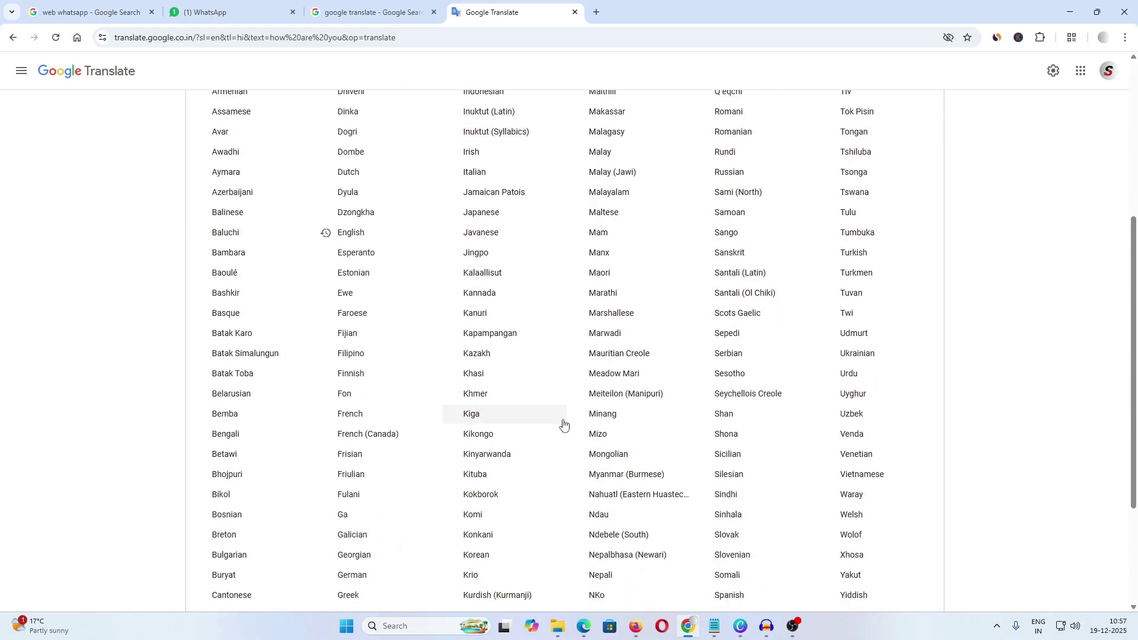
scroll(564, 425, up, 8)
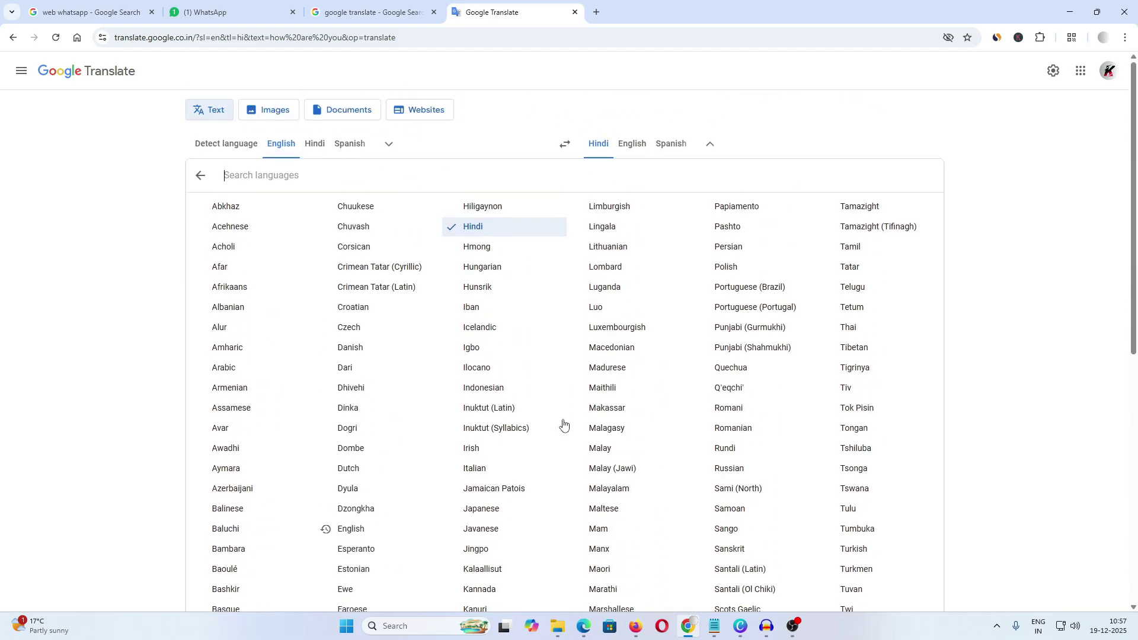
click(474, 228)
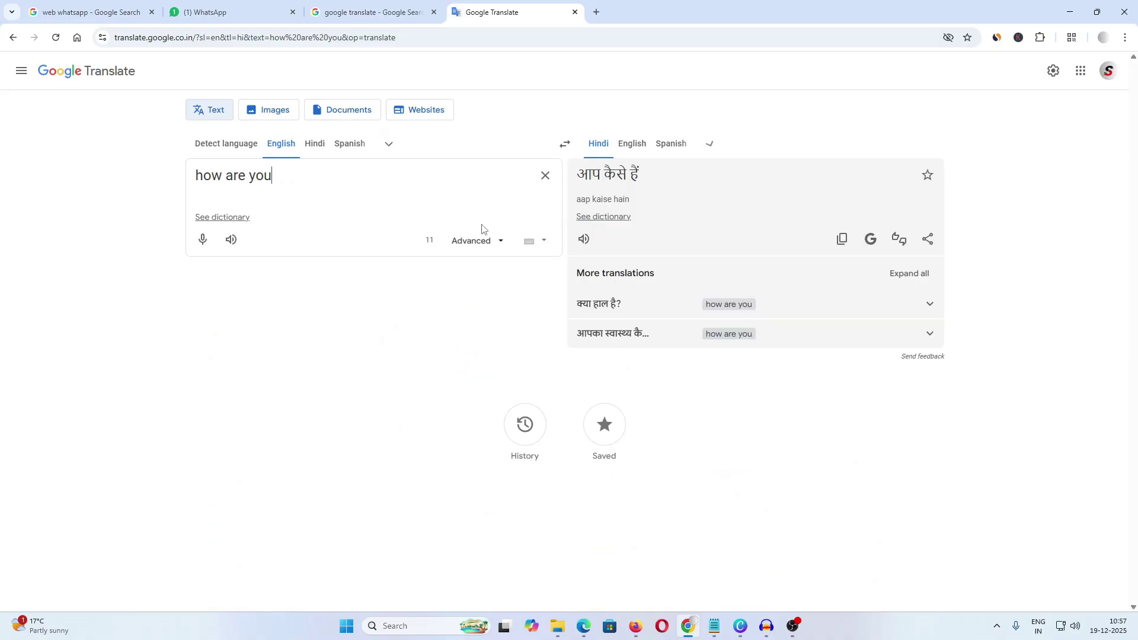
Step: Browse the full list of source languages and choose English
click(387, 146)
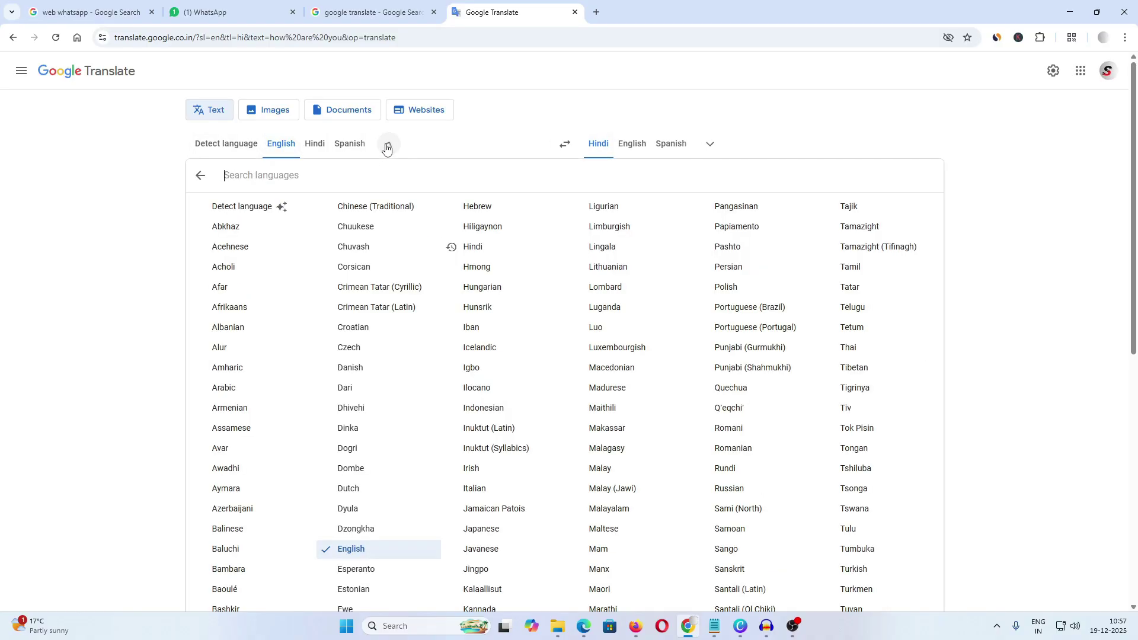
scroll(413, 439, down, 6)
scroll(413, 439, up, 3)
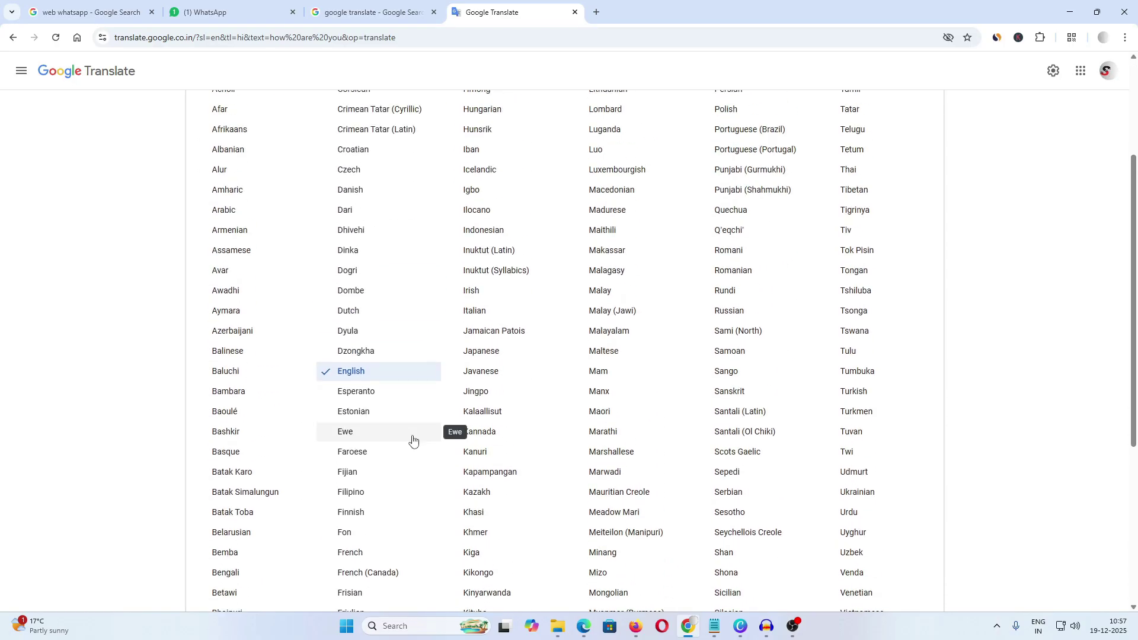
scroll(413, 439, up, 3)
scroll(413, 439, down, 1)
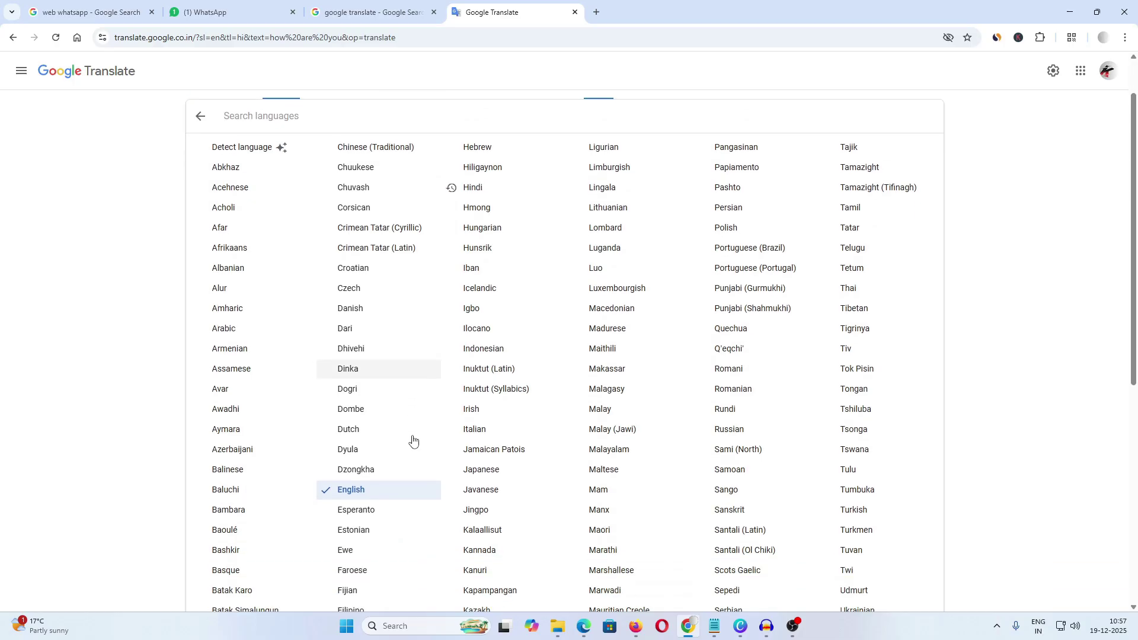
click(353, 488)
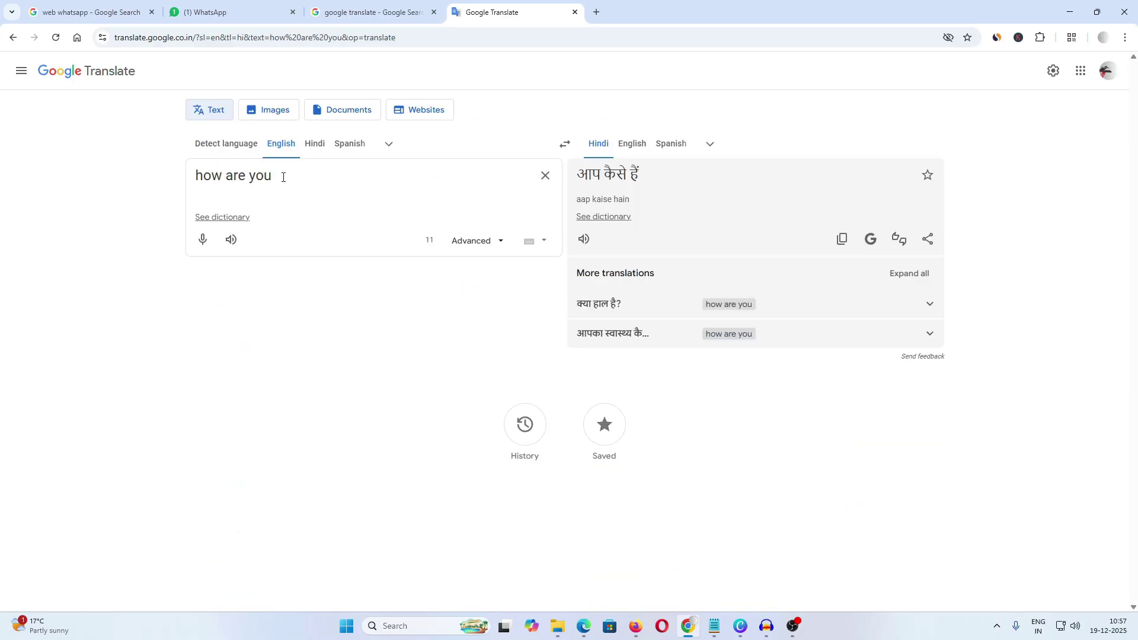
Step: Look for a news headline on Google News from a new browser tab, and return to the Google Translate tab
click(598, 12)
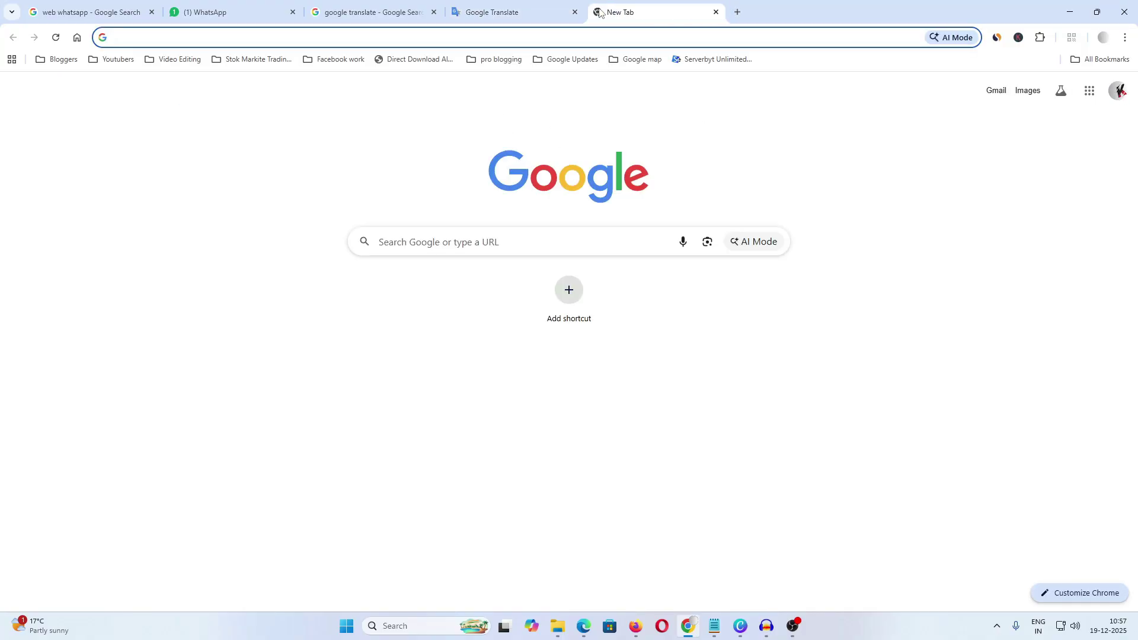
text(goo)
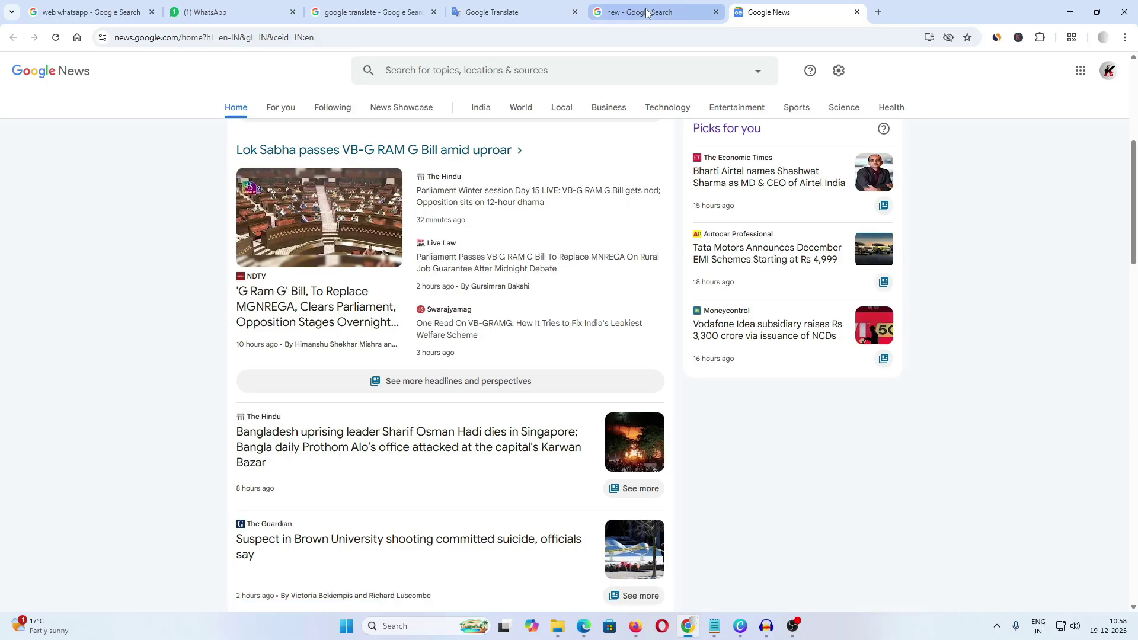
click(646, 9)
click(511, 10)
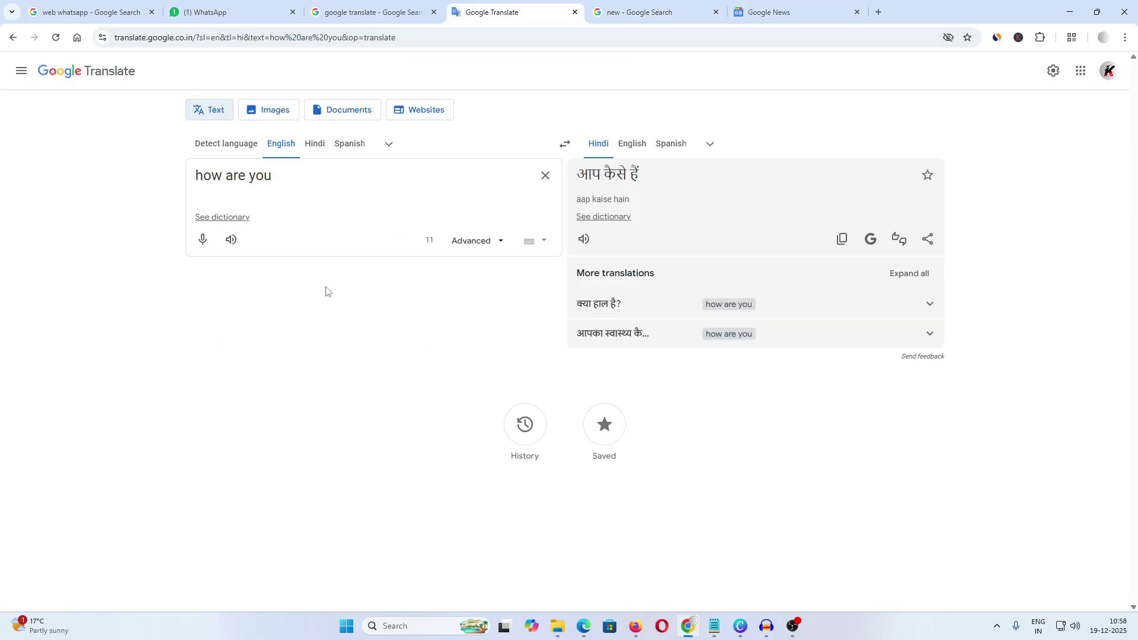
Step: Replace the source text with "Critically injured Bangladesh uprising leader dies in Singapore; Yunus urges citizens to maintain peace"
drag(300, 178, 165, 177)
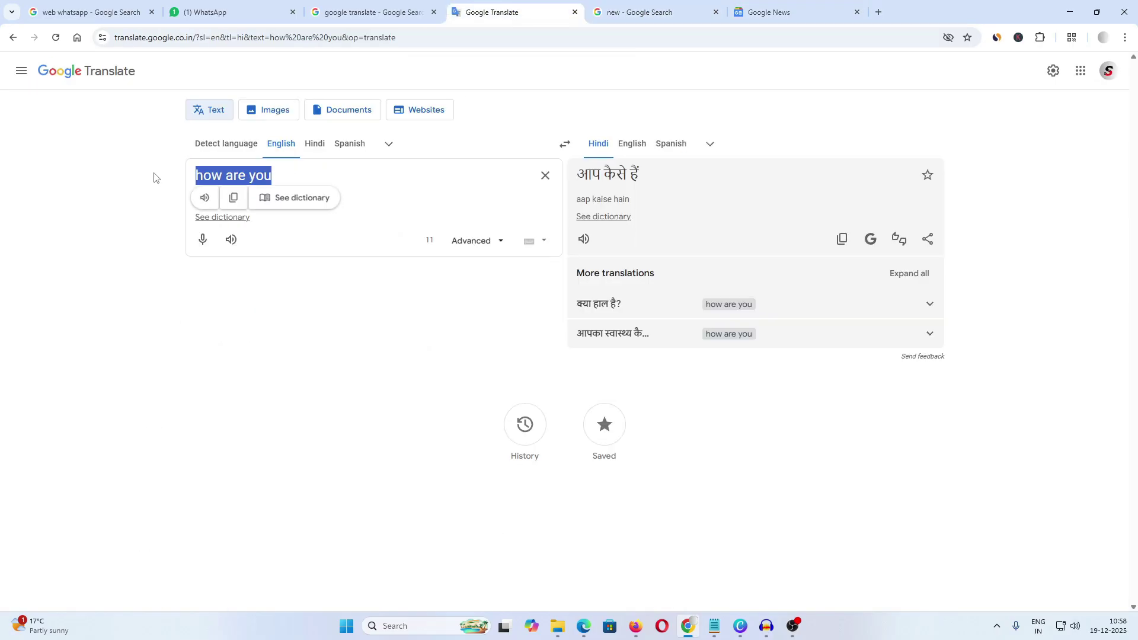
key(BackSpace)
text(Critically injured Bangladesh uprising leader dies in Singapore; Yunus urges citizens to maintain peace)
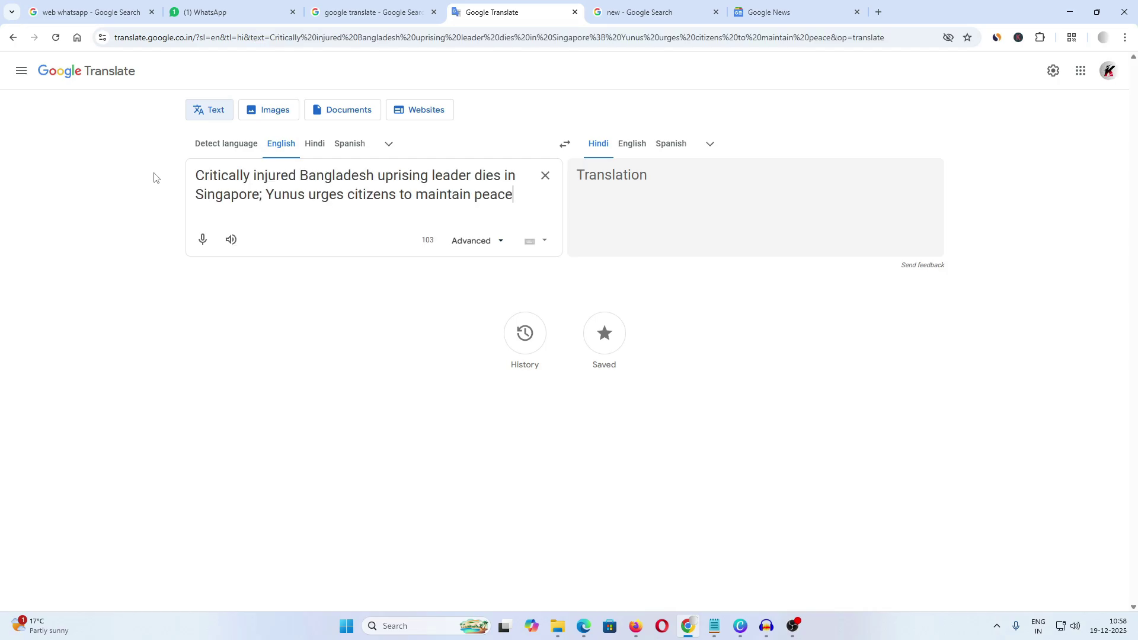